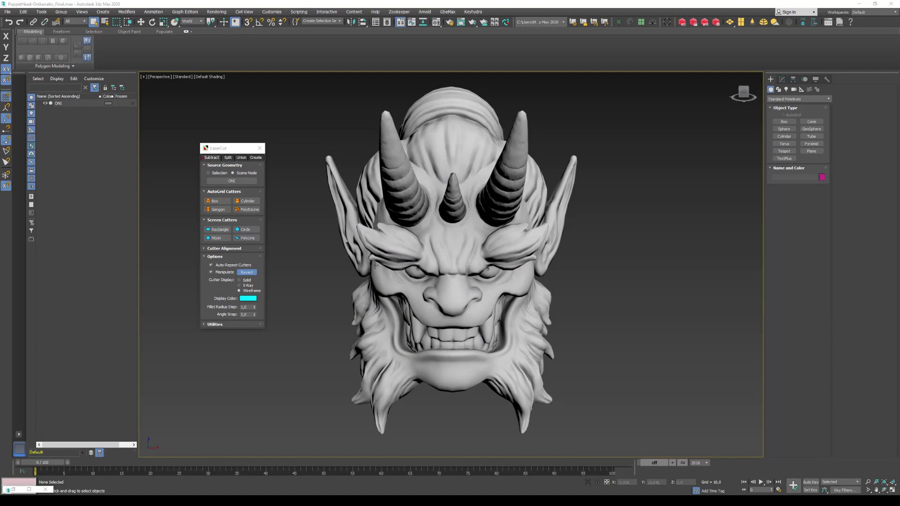
Step: Select the demon head mesh and inspect its polygon edges
click(432, 284)
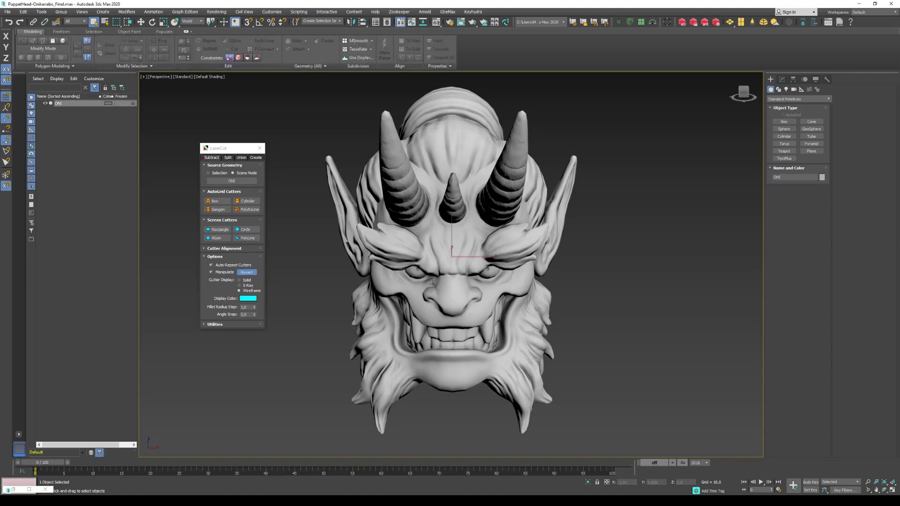
key(F4)
key(F4)
Step: Subtract the tips of both large horns with two rectangle screen cutters, using the scene node ONI as source geometry
click(212, 230)
click(478, 261)
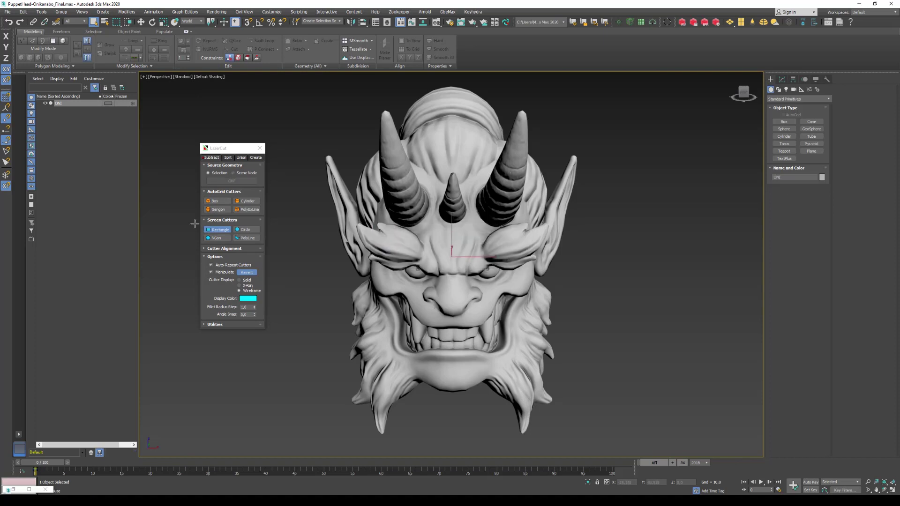
click(234, 173)
drag(545, 96, 506, 125)
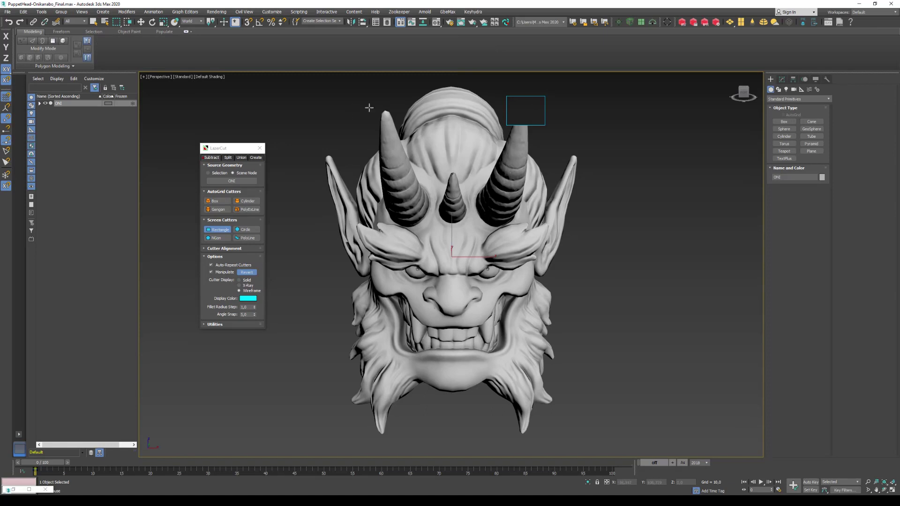
drag(362, 101, 386, 135)
right_click(379, 145)
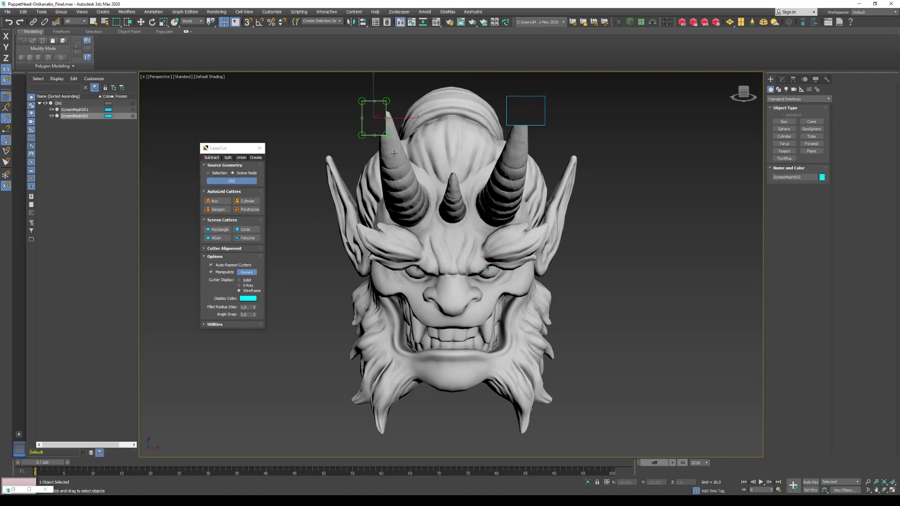
Step: Round the lower inner corner of the rectangle cutter on the left-hand horn, and deselect the cutter
key(w)
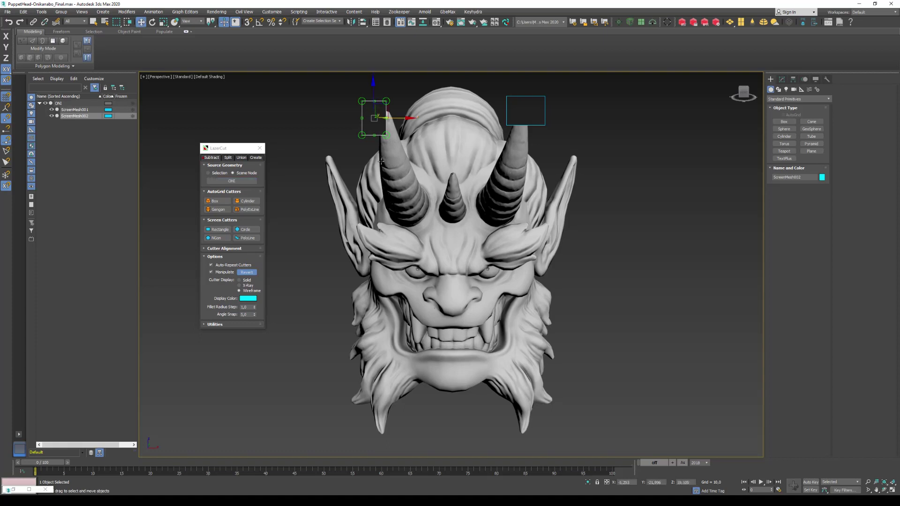
drag(387, 138, 388, 148)
right_click(332, 303)
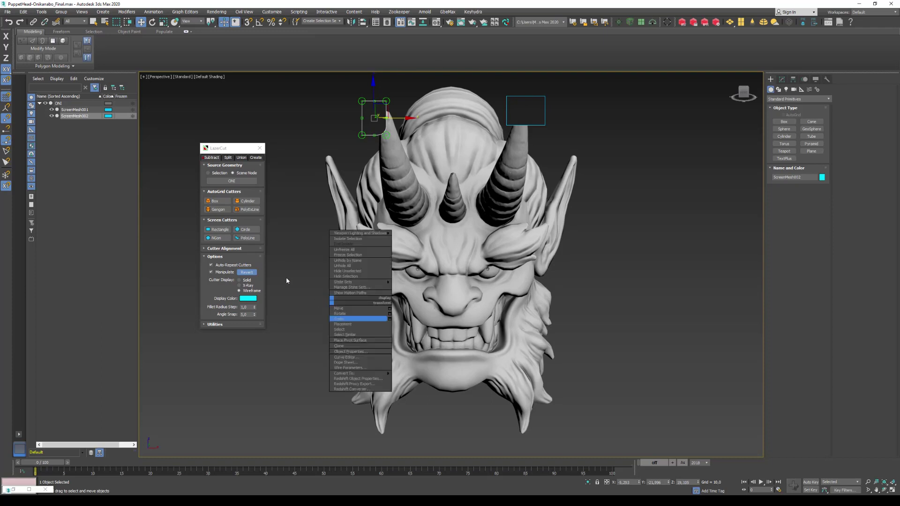
click(295, 276)
click(301, 278)
alt+middle_drag(351, 286, 346, 286)
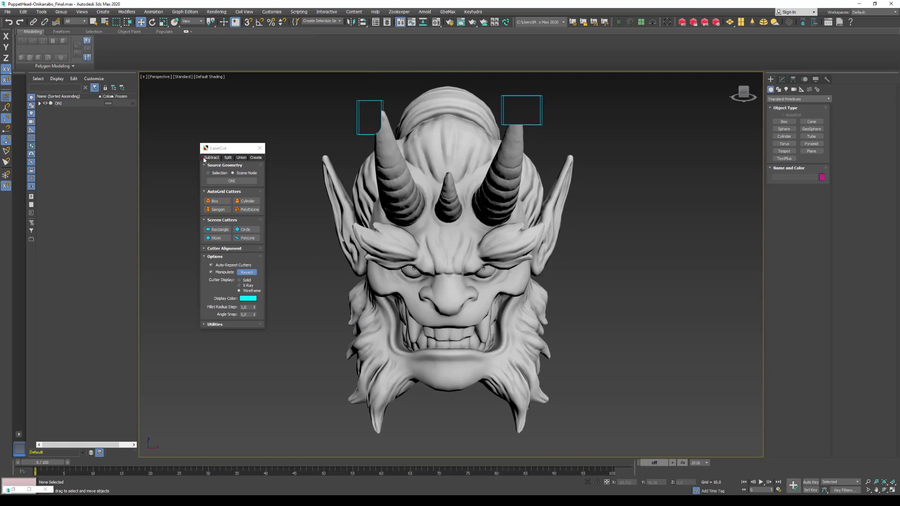
Step: In Split mode, split a notch from the outer edge of the right-hand horn with a closed six-point polyline screen cutter
click(227, 159)
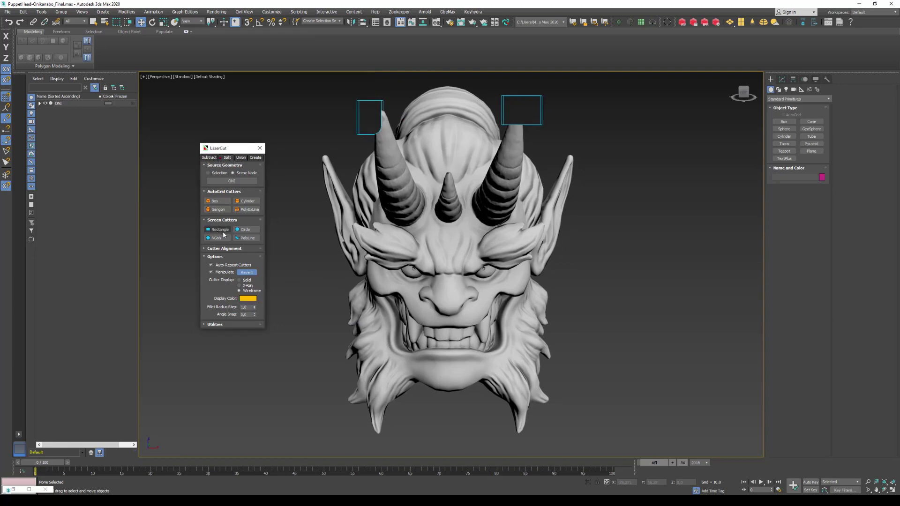
click(246, 238)
alt+middle_drag(435, 211, 453, 213)
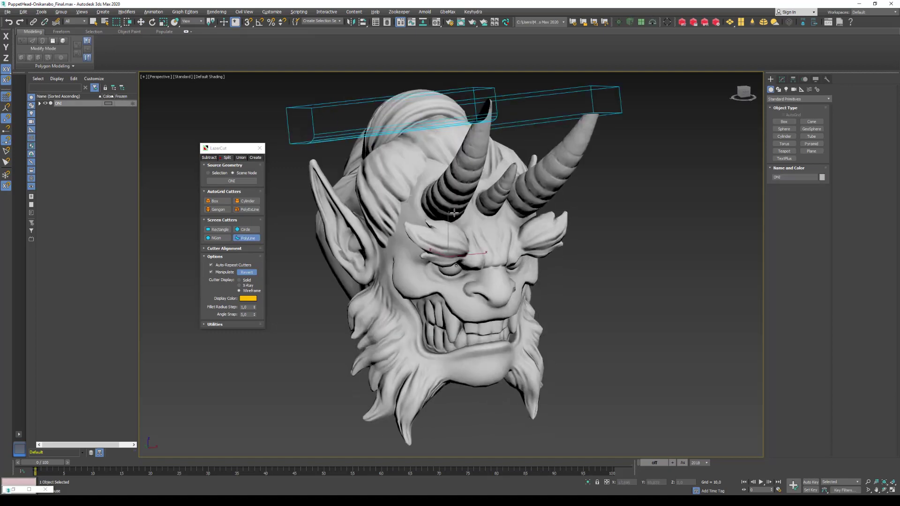
scroll(579, 150, up, 5)
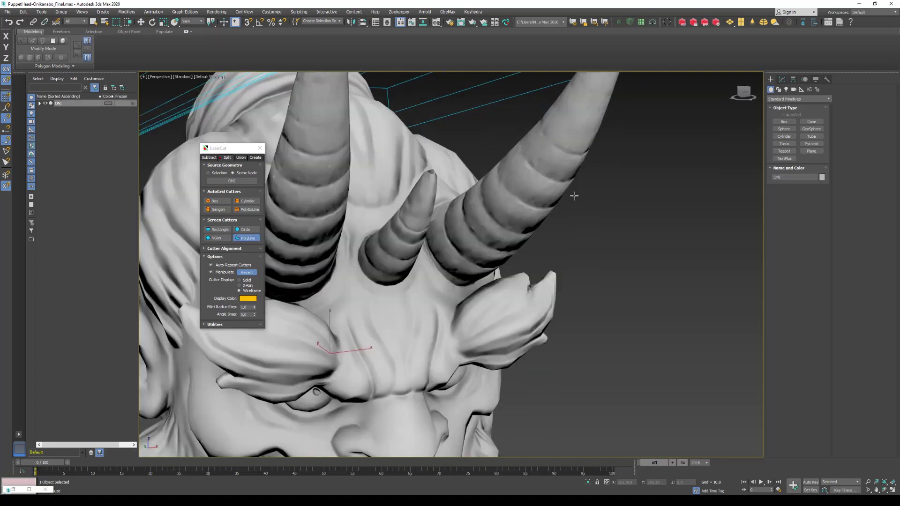
click(574, 196)
click(560, 183)
click(579, 161)
click(583, 150)
click(593, 145)
click(590, 193)
click(573, 195)
click(437, 260)
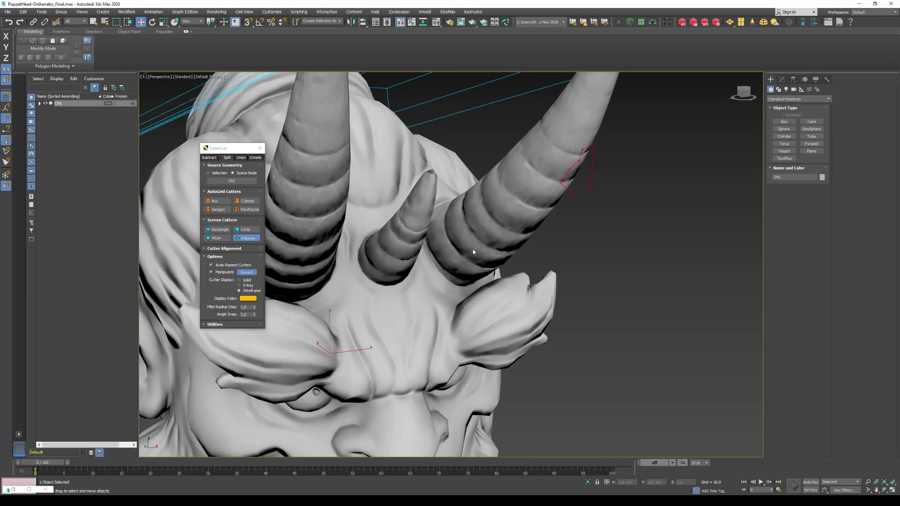
right_click(610, 219)
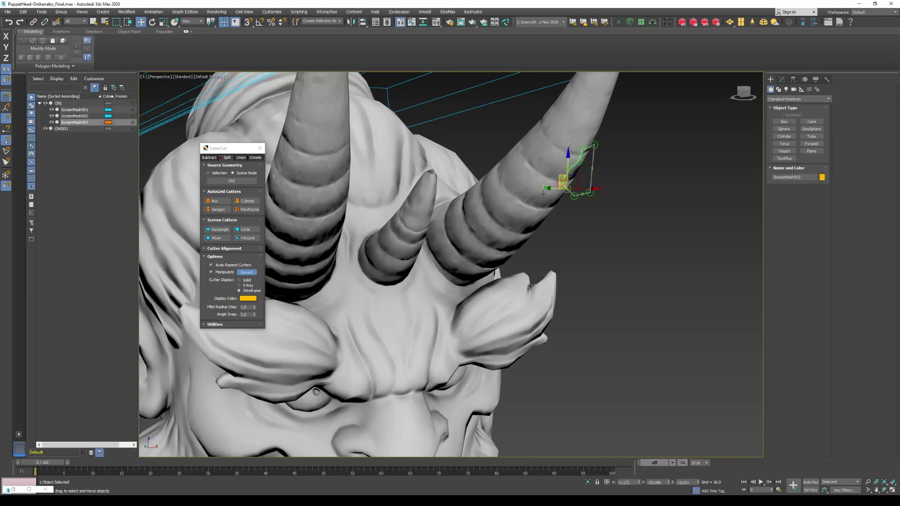
click(620, 227)
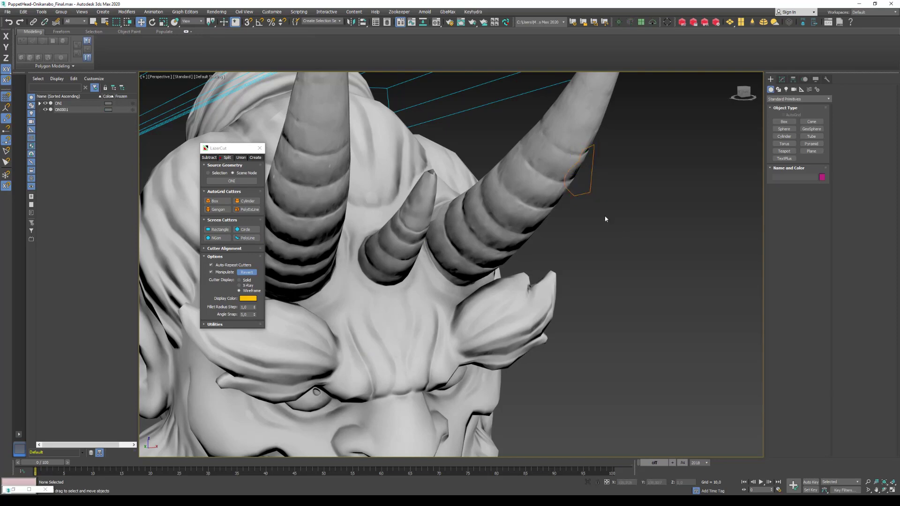
Step: Select the piece split from the horn through the wireframe display and move it slightly along the Y axis
key(F3)
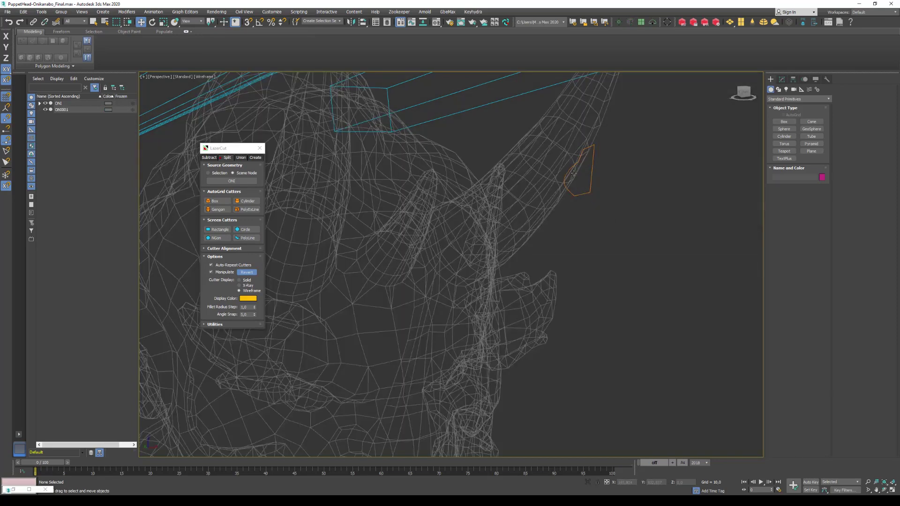
click(574, 173)
key(F3)
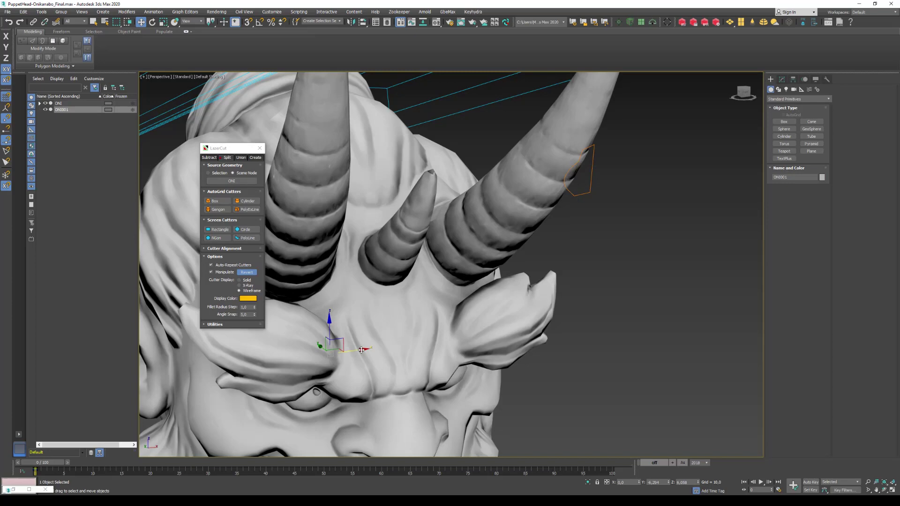
drag(320, 347, 327, 351)
Step: In Union mode, add a small hexagonal AutoGrid gengon to the head's cheek below the left-hand eye, with mesh edges displayed
scroll(387, 329, down, 5)
alt+middle_drag(403, 330, 444, 282)
scroll(389, 327, up, 2)
click(240, 158)
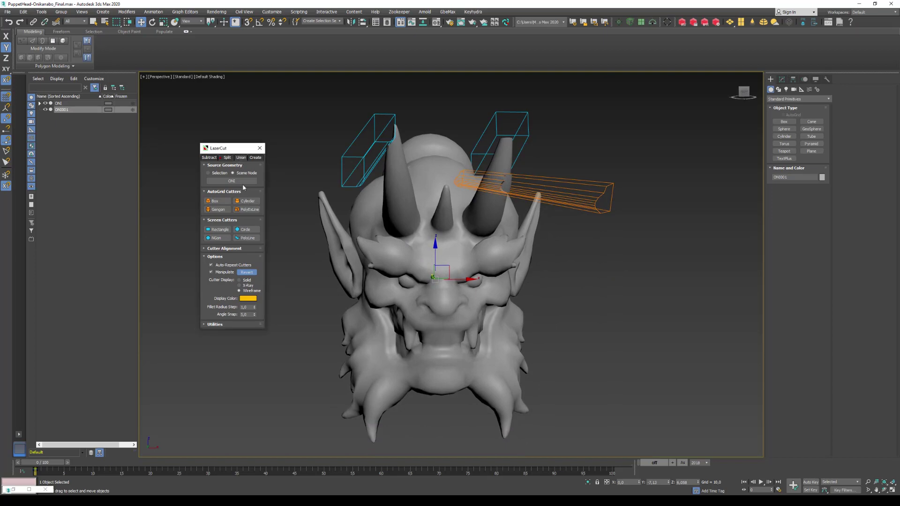
middle_drag(416, 329, 430, 317)
click(431, 306)
scroll(432, 305, up, 6)
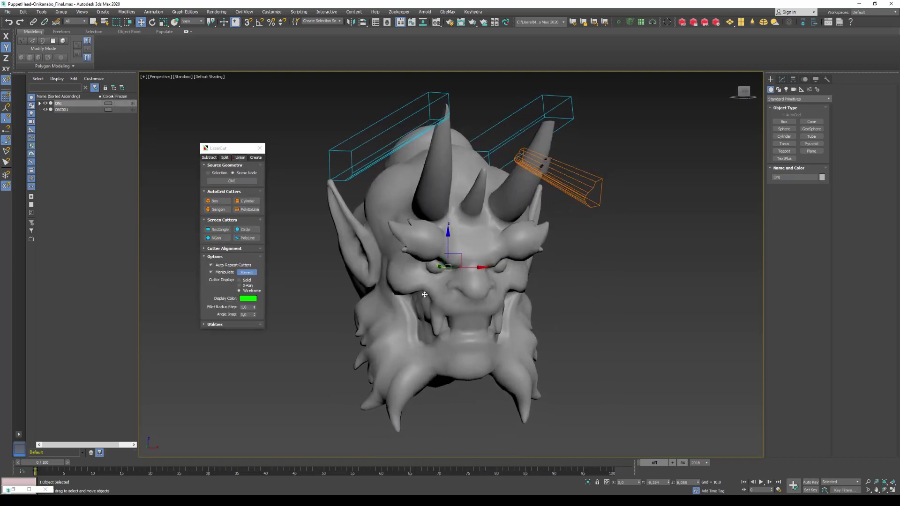
key(F4)
scroll(436, 296, up, 4)
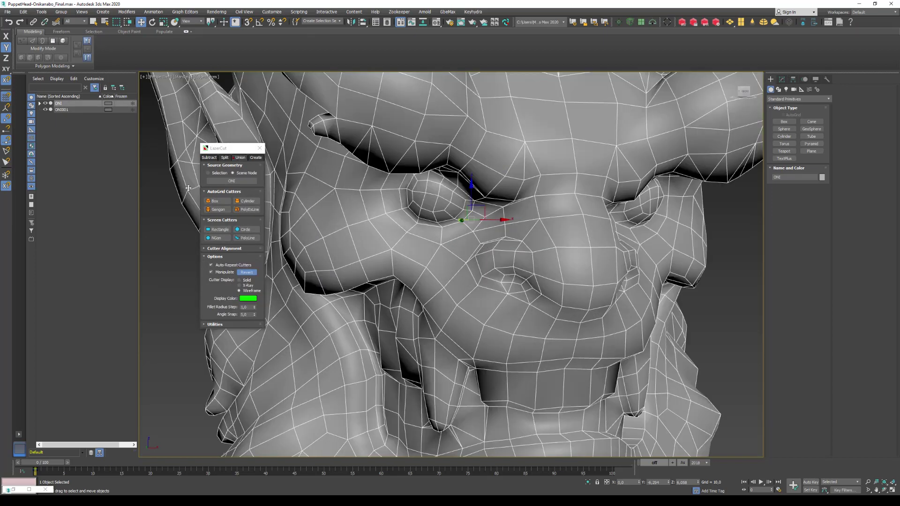
click(216, 210)
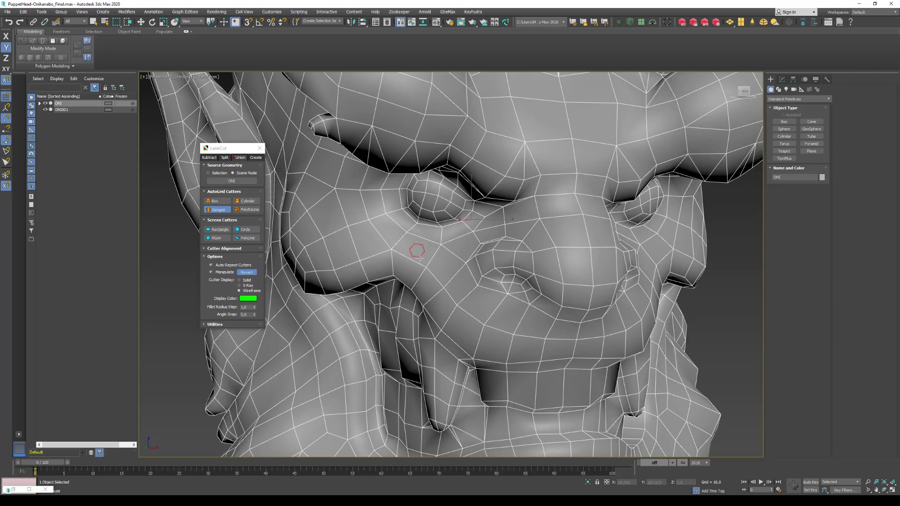
drag(407, 250, 407, 249)
click(411, 256)
middle_drag(517, 130, 481, 194)
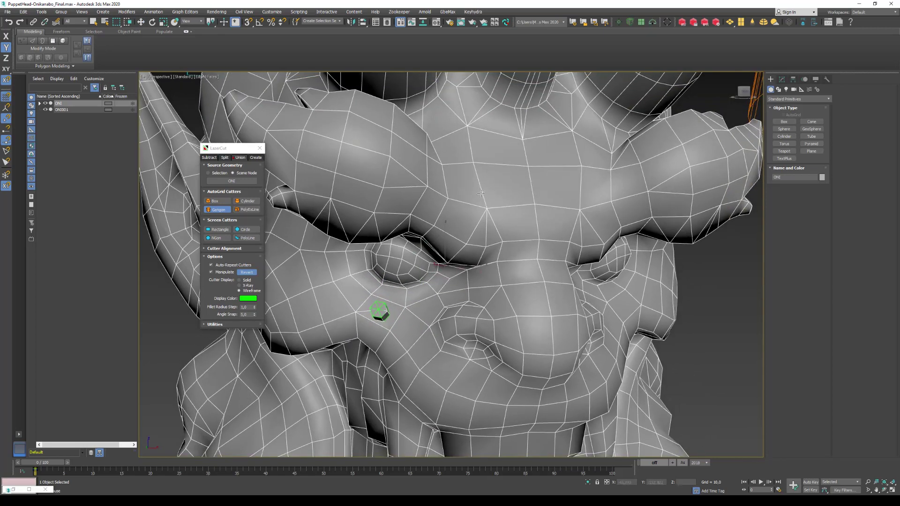
right_click(502, 184)
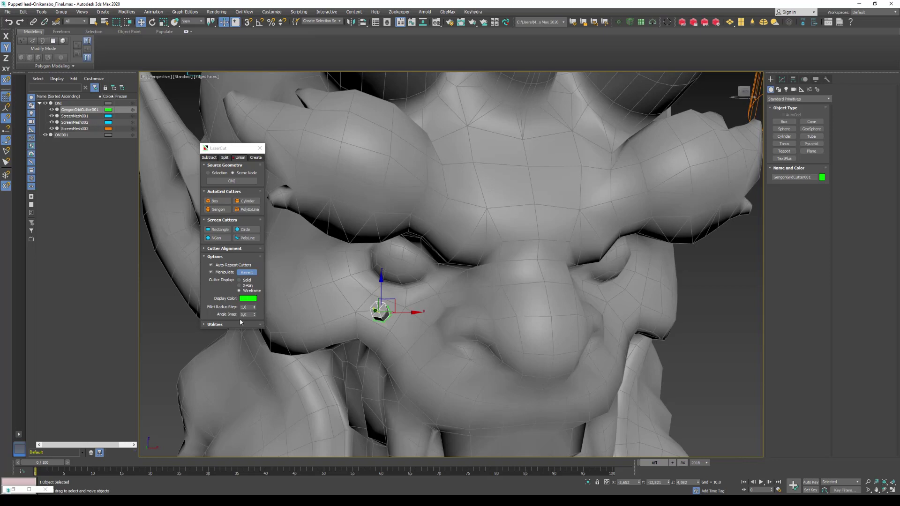
Step: In Subtract mode, cut a pocket into the beard beside the mouth with a closed eight-point AutoGrid polyline cutter
click(227, 158)
click(209, 158)
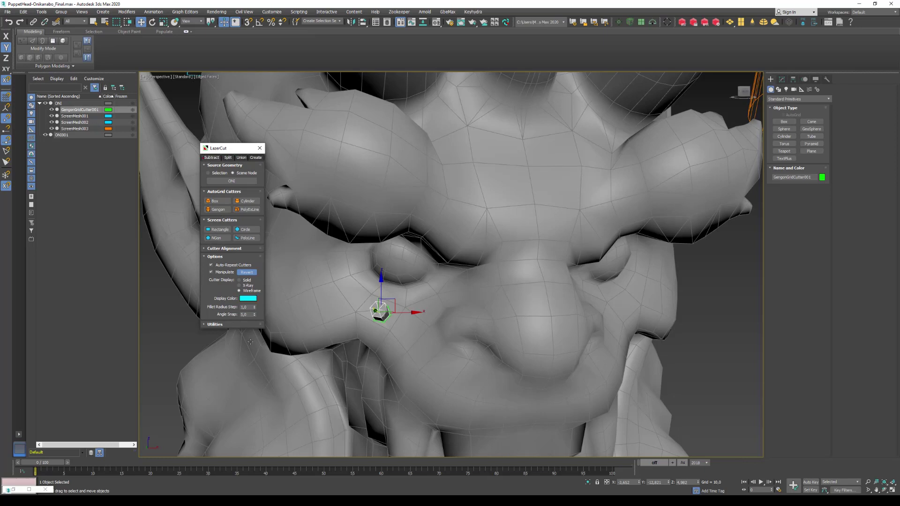
middle_drag(348, 352, 364, 355)
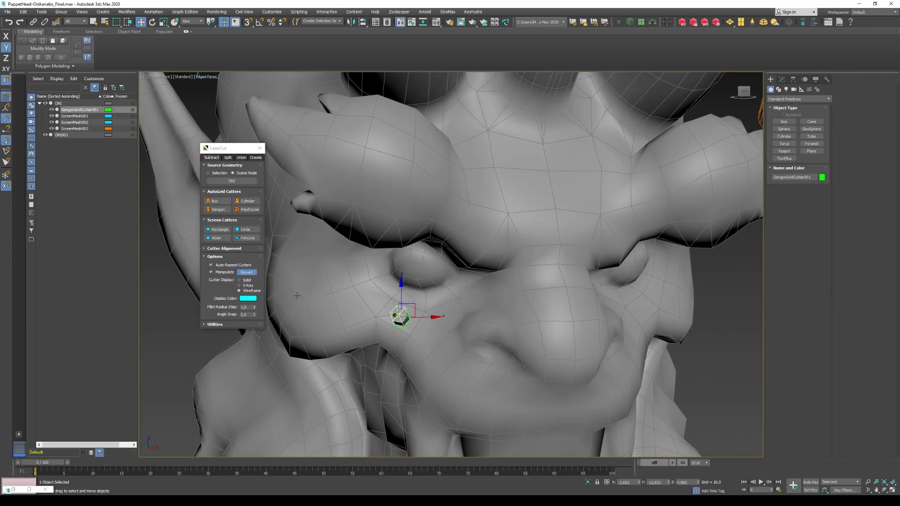
click(247, 210)
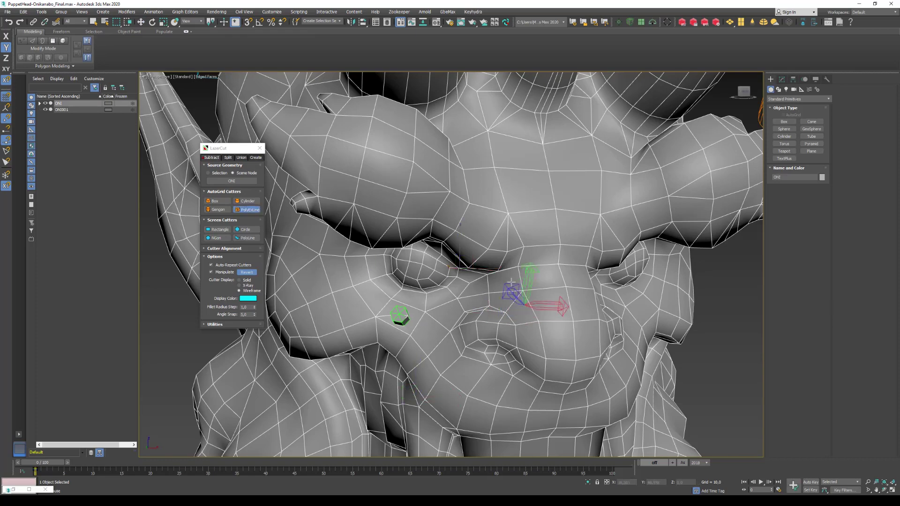
middle_drag(426, 251, 507, 168)
middle_drag(421, 308, 476, 202)
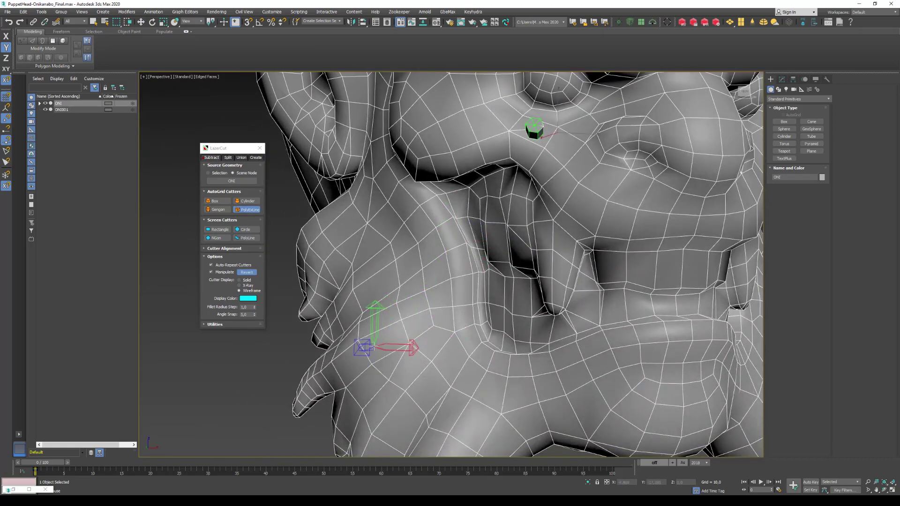
click(373, 346)
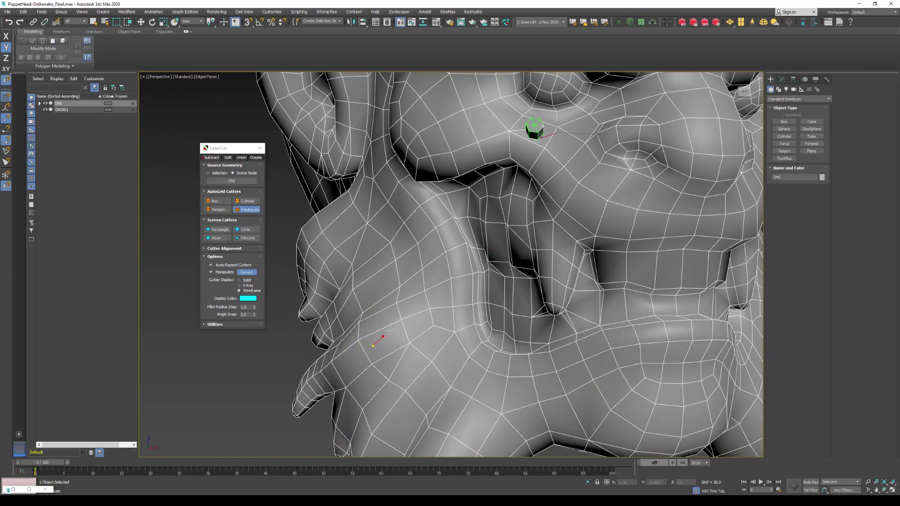
click(401, 323)
click(411, 301)
click(441, 296)
click(471, 341)
click(496, 386)
click(449, 413)
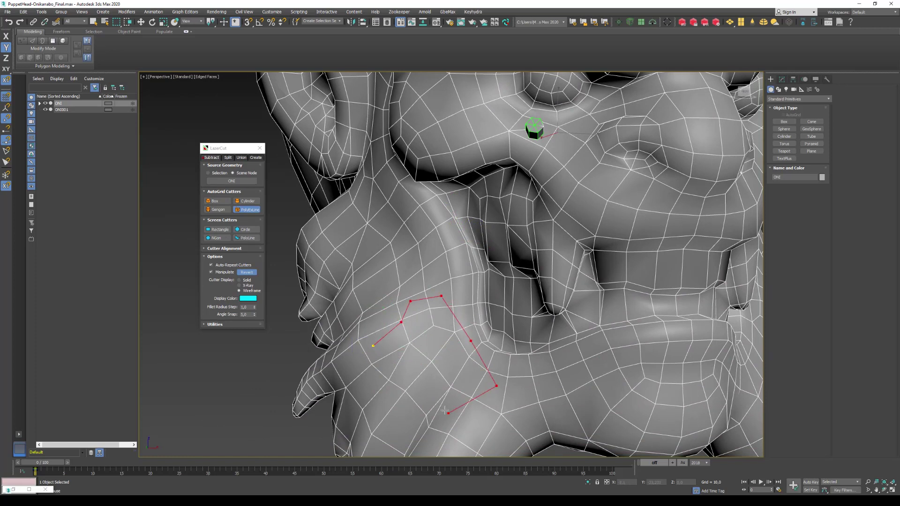
click(401, 377)
click(373, 346)
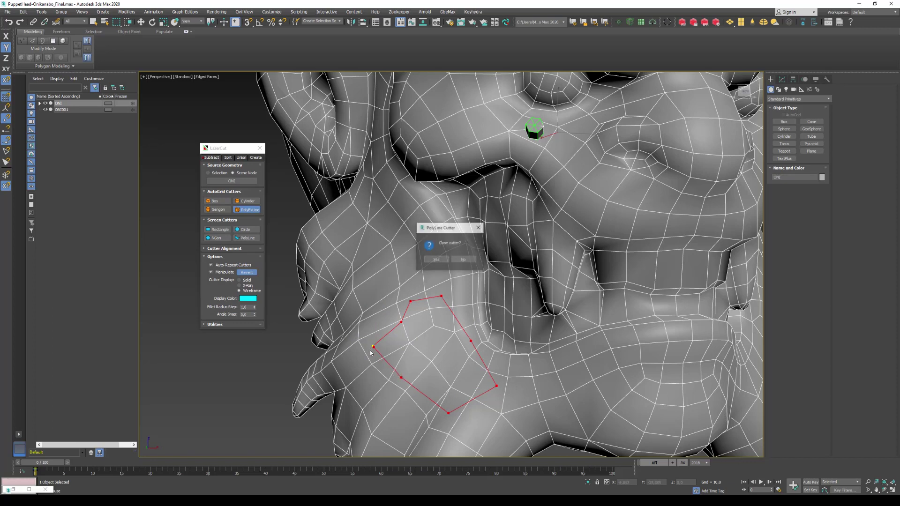
click(434, 260)
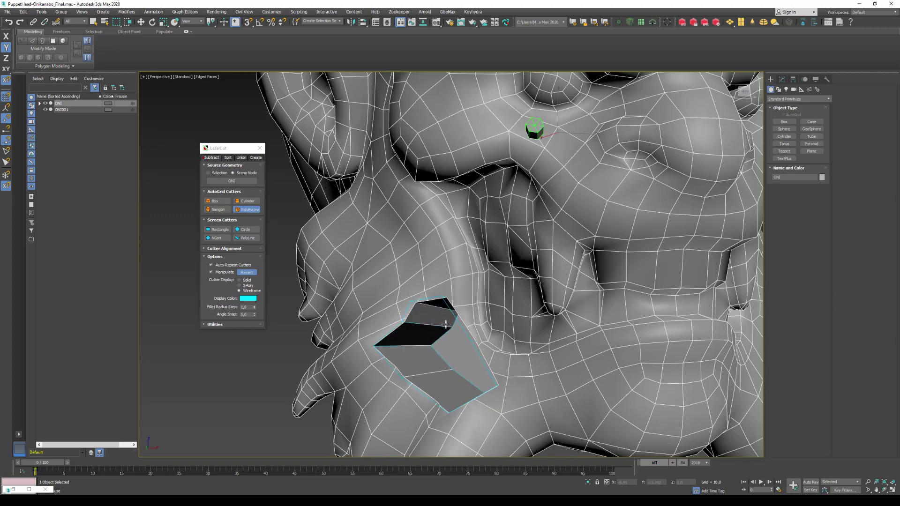
key(w)
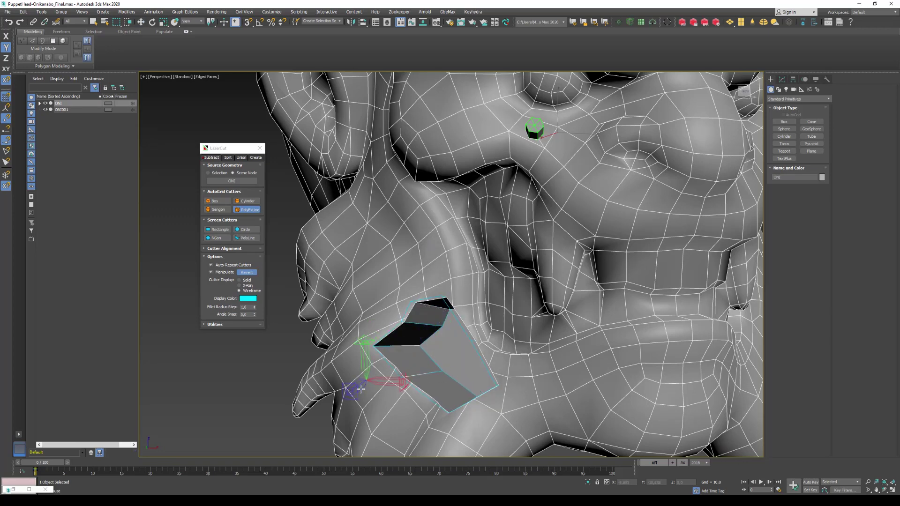
Step: Move the beard's polyline cutter outward along the Y axis to make the pocket shallower, and deselect it
alt+middle_drag(360, 389, 303, 331)
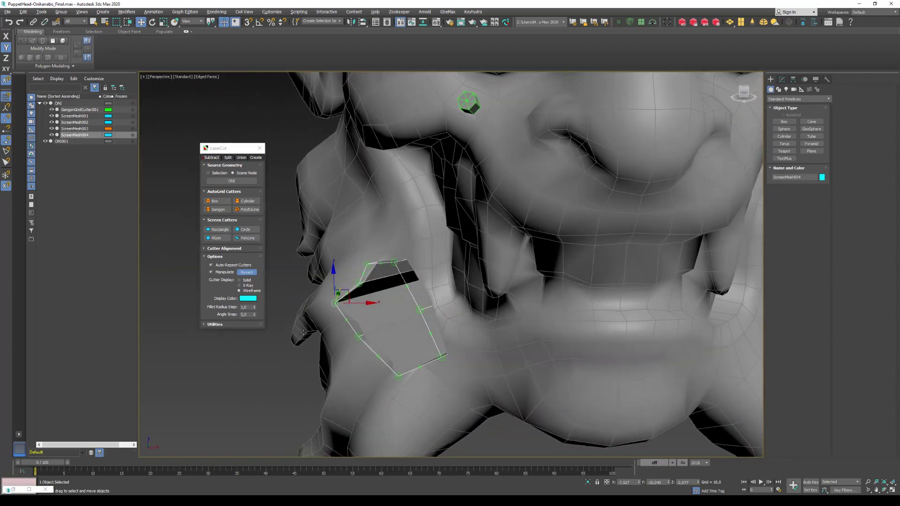
alt+middle_drag(332, 362, 415, 308)
drag(441, 308, 508, 324)
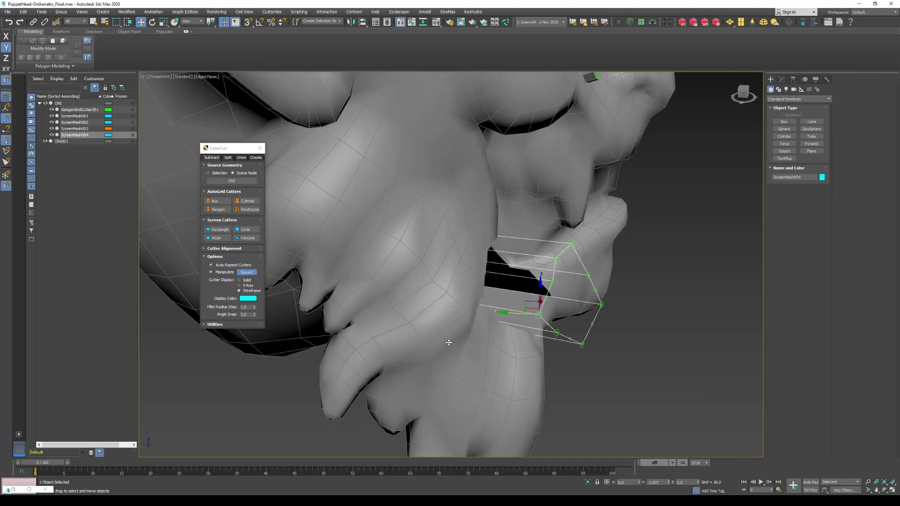
alt+middle_drag(497, 326, 481, 337)
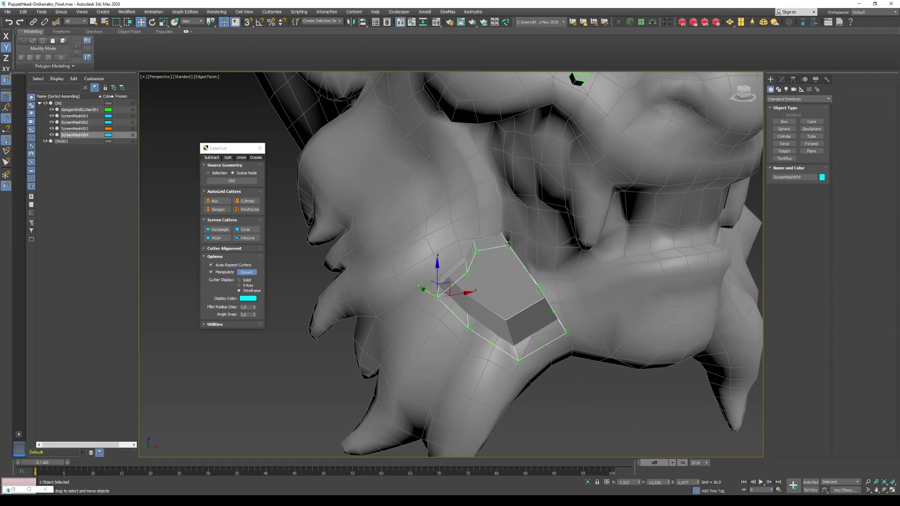
alt+middle_drag(495, 200, 407, 199)
click(404, 194)
Step: Subtract a second pocket from the front of the chin with a closed six-point AutoGrid polyline cutter
alt+middle_drag(480, 323, 323, 270)
click(247, 210)
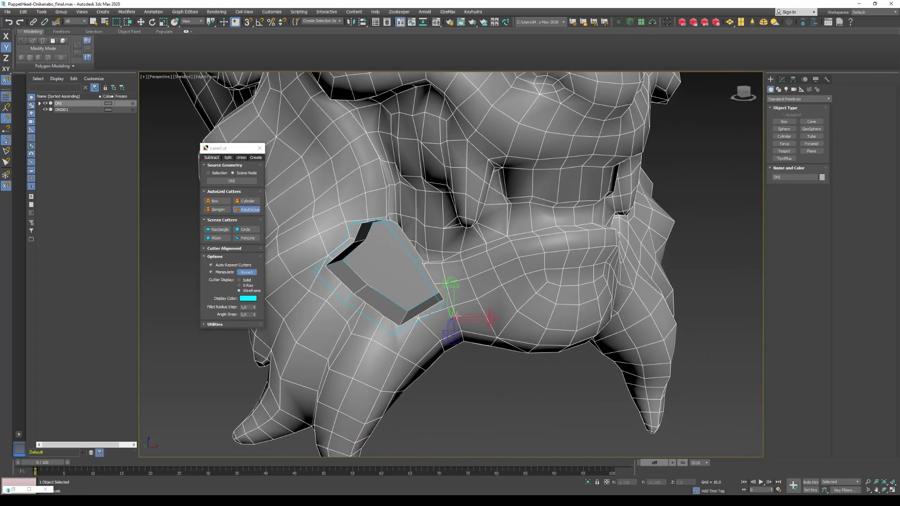
click(488, 308)
click(509, 269)
click(558, 259)
click(574, 295)
click(564, 319)
click(544, 325)
click(489, 308)
click(436, 260)
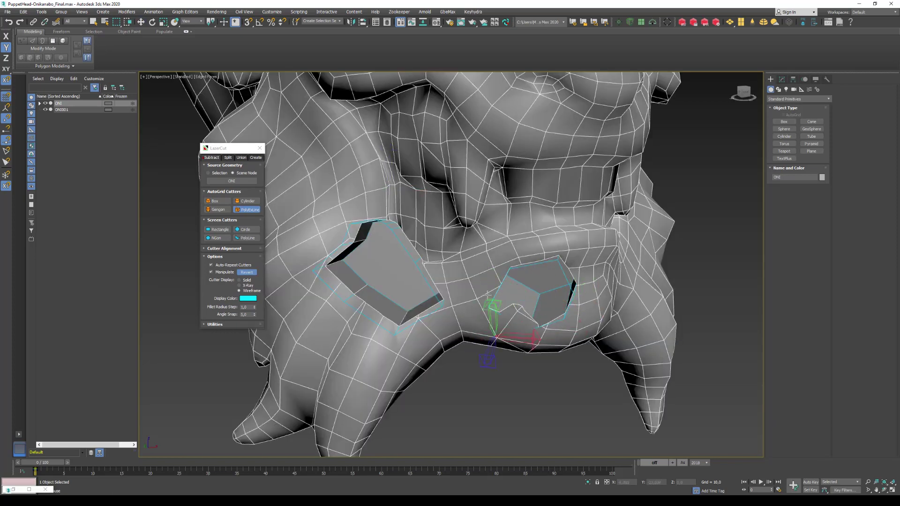
alt+middle_drag(426, 359, 412, 338)
right_click(406, 349)
Step: Reposition the chin's polyline cutter to adjust its pocket
scroll(408, 328, up, 5)
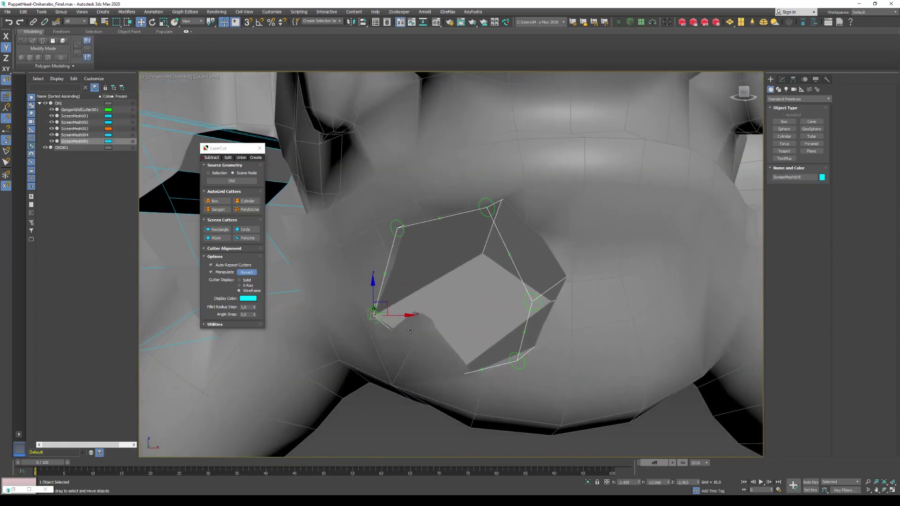
alt+middle_drag(410, 330, 423, 357)
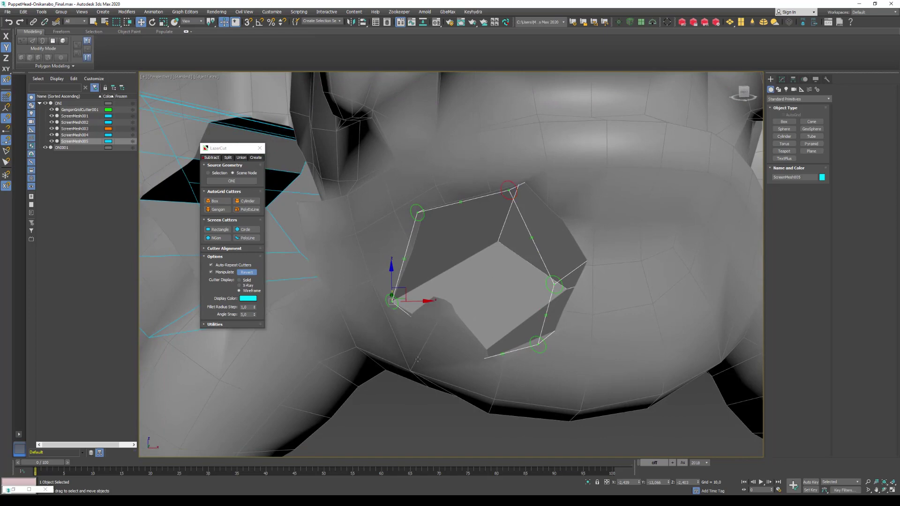
scroll(423, 305, down, 5)
alt+middle_drag(423, 305, 404, 325)
scroll(406, 312, up, 4)
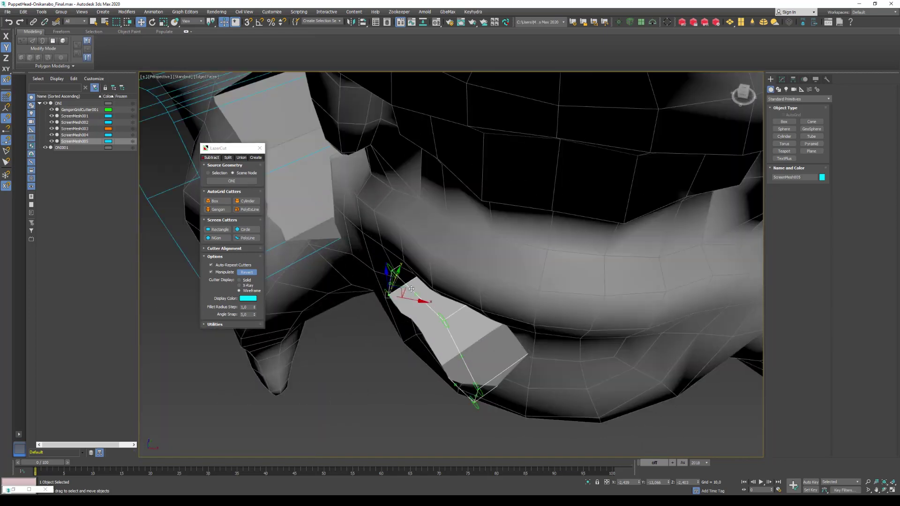
drag(404, 290, 399, 293)
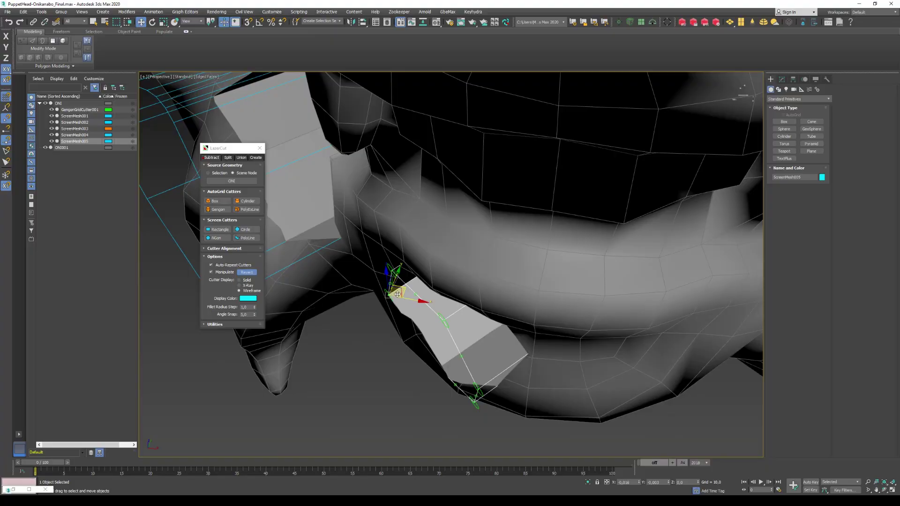